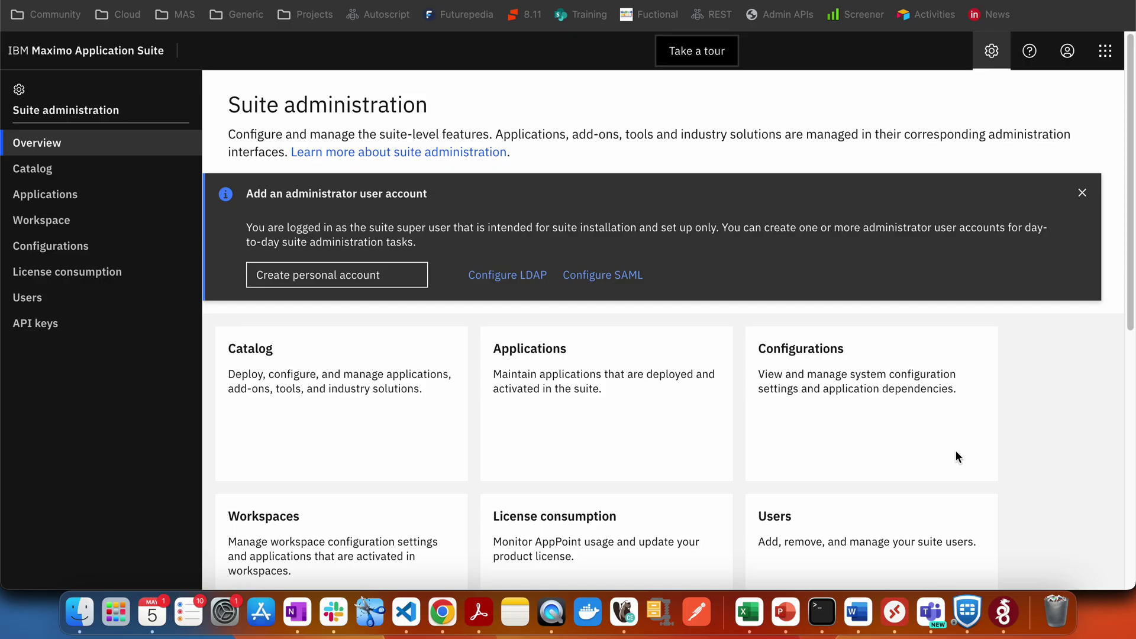
- Go into the MAS Local workspace and bring up the Manage application's page
left_click(53, 220)
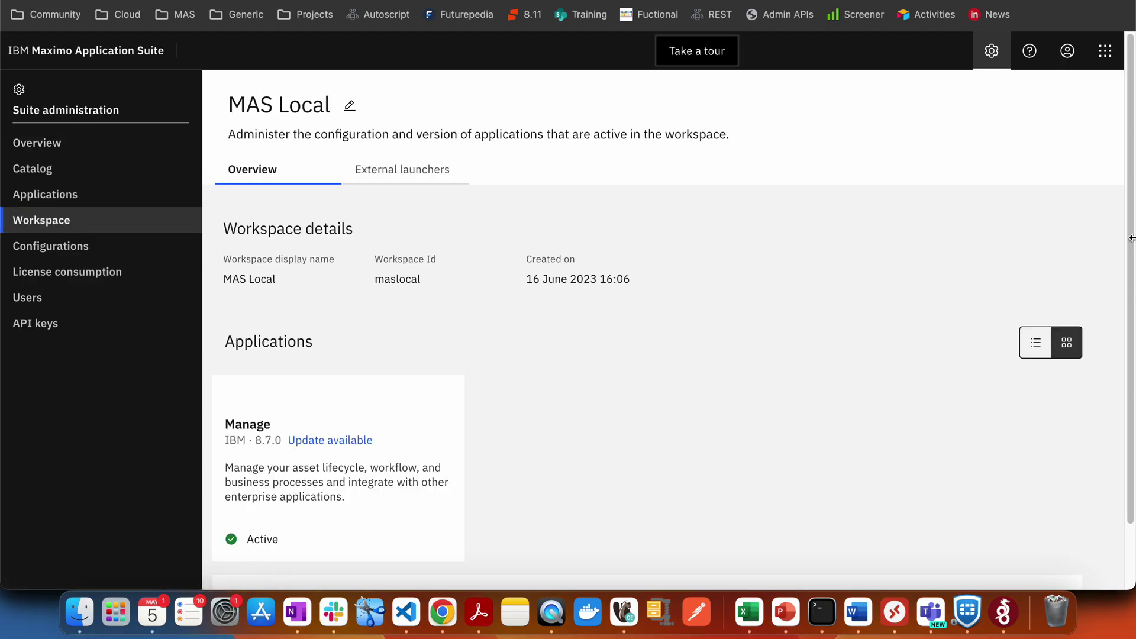
left_click_drag(1124, 228, 1127, 360)
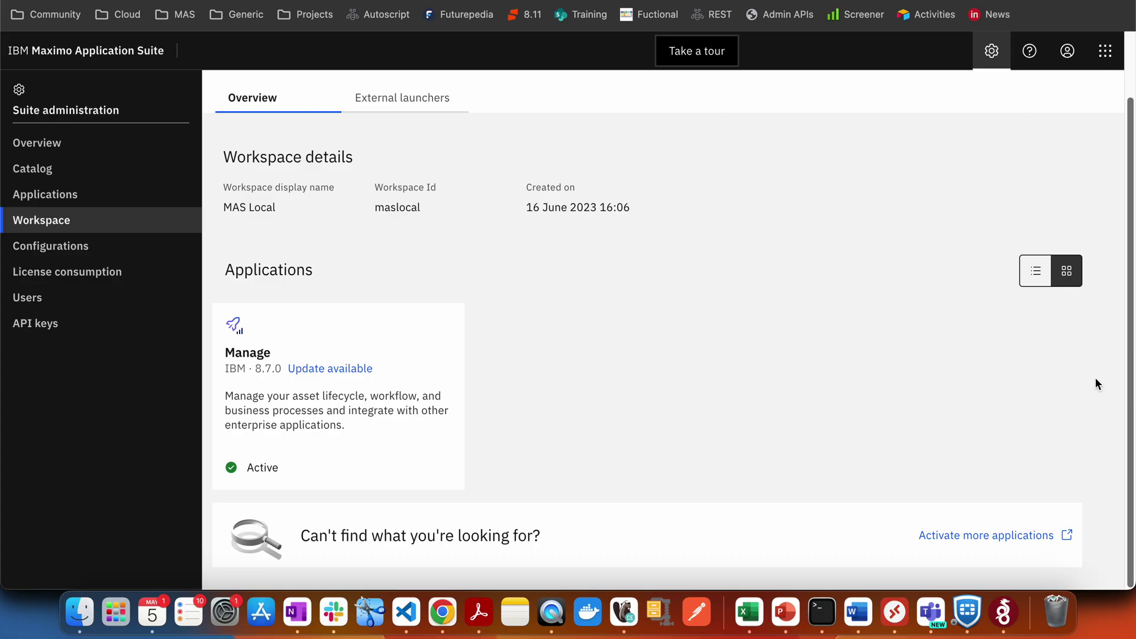
left_click(356, 439)
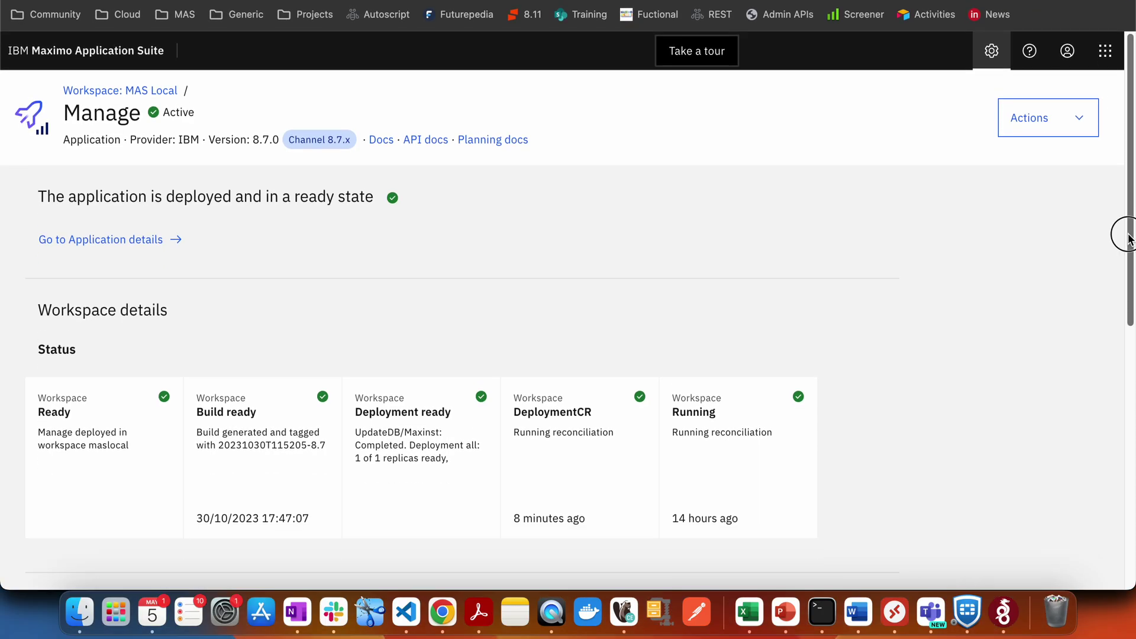
mouse_move(1125, 236)
left_mouse_down()
mouse_move(1128, 325)
mouse_move(1101, 203)
left_mouse_up()
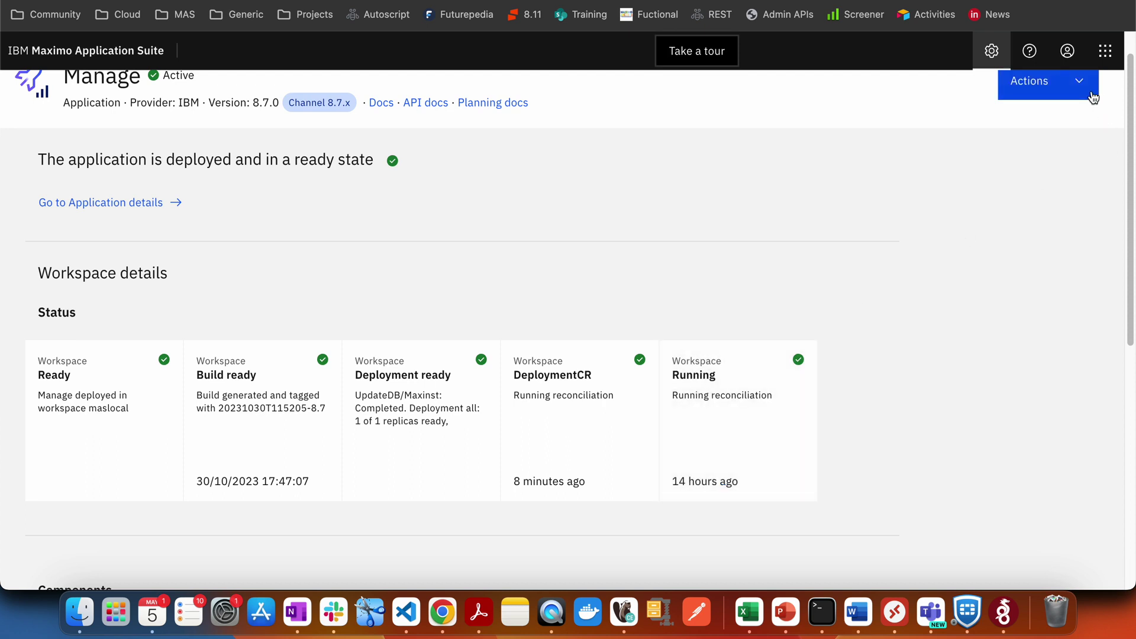
- Start Update configuration for Manage from its Actions menu
left_click(1093, 97)
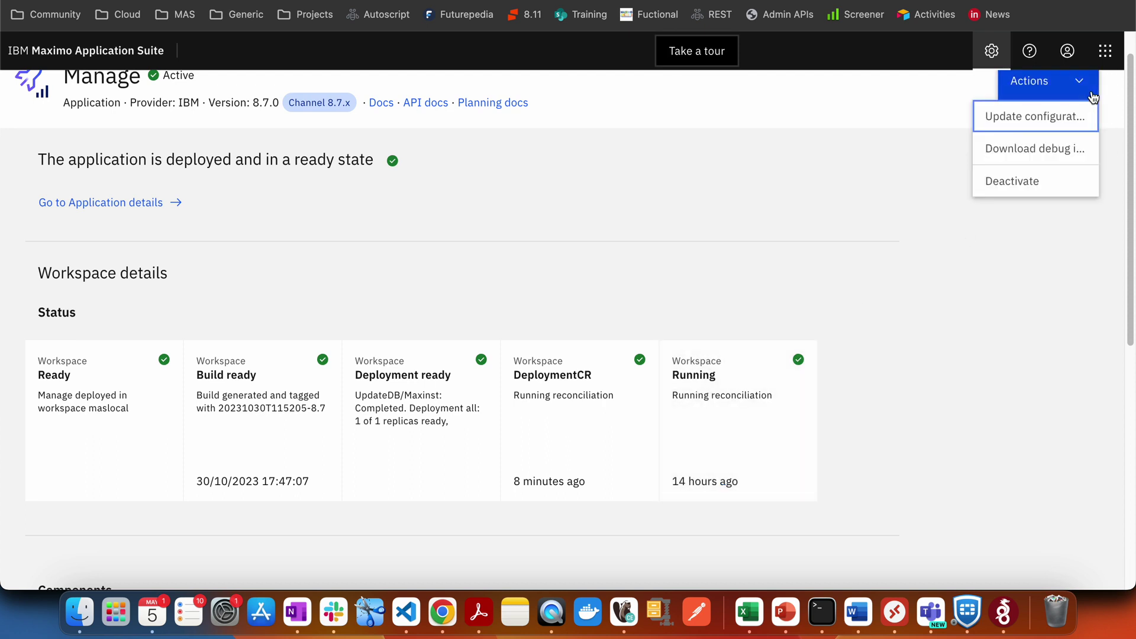
left_click(1050, 122)
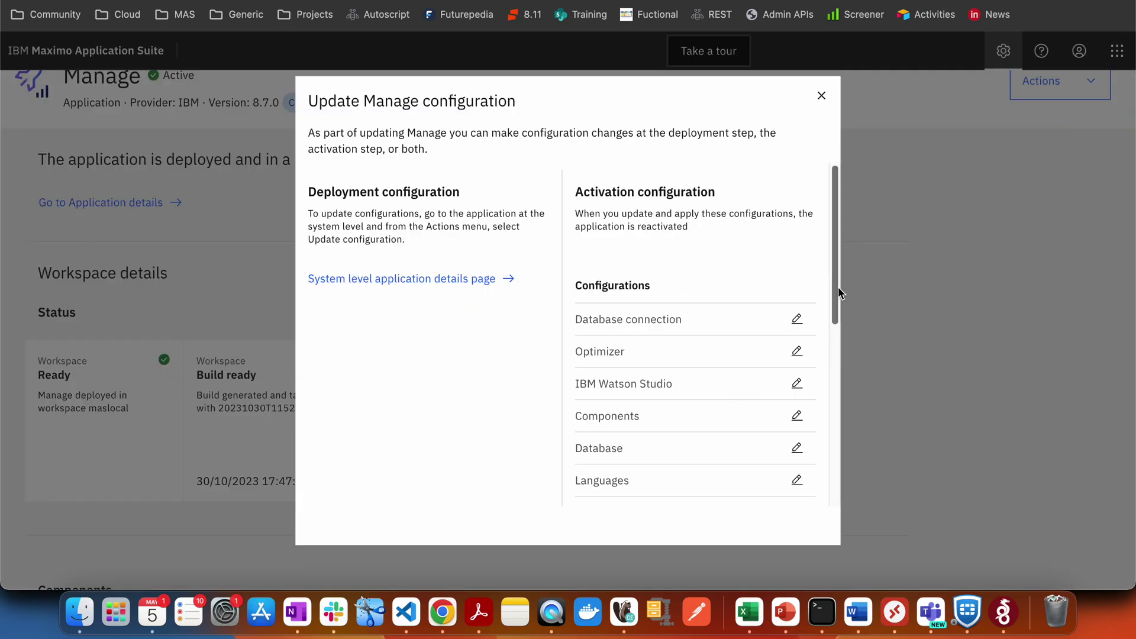
mouse_move(837, 291)
left_mouse_down()
mouse_move(841, 242)
mouse_move(834, 343)
left_mouse_up()
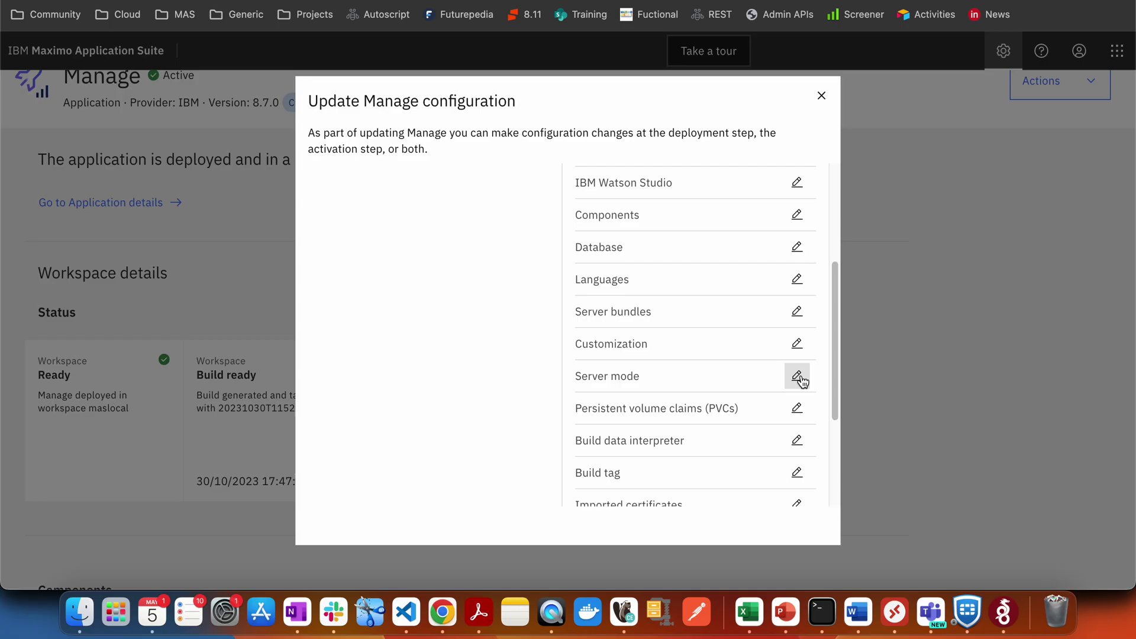
- Turn off System managed for Server mode and choose Off
left_click(795, 376)
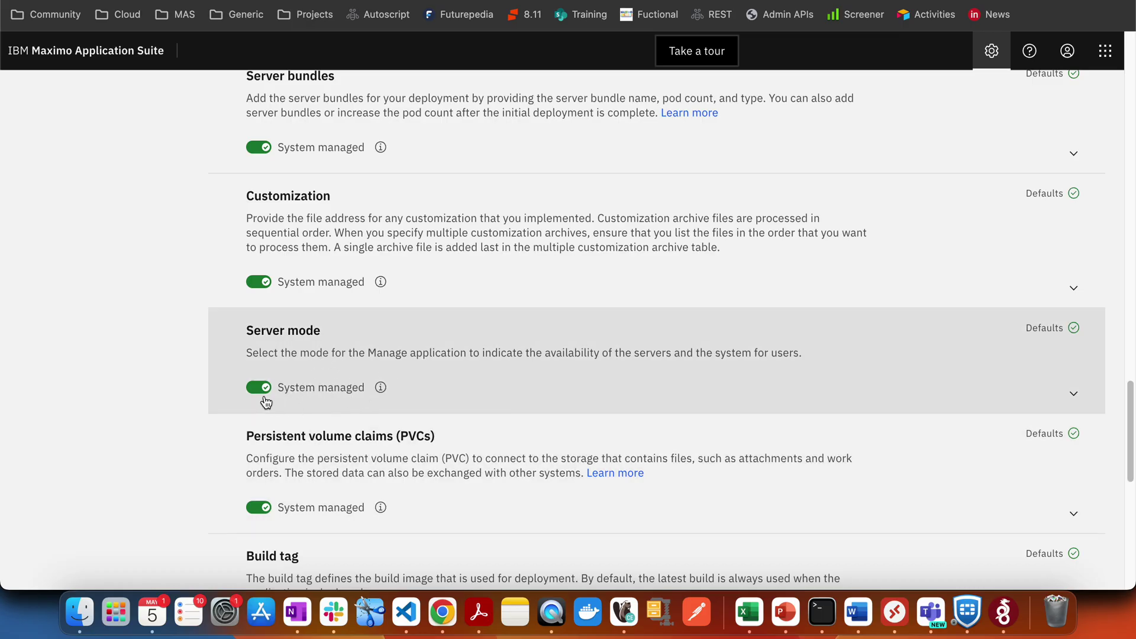
left_click(259, 391)
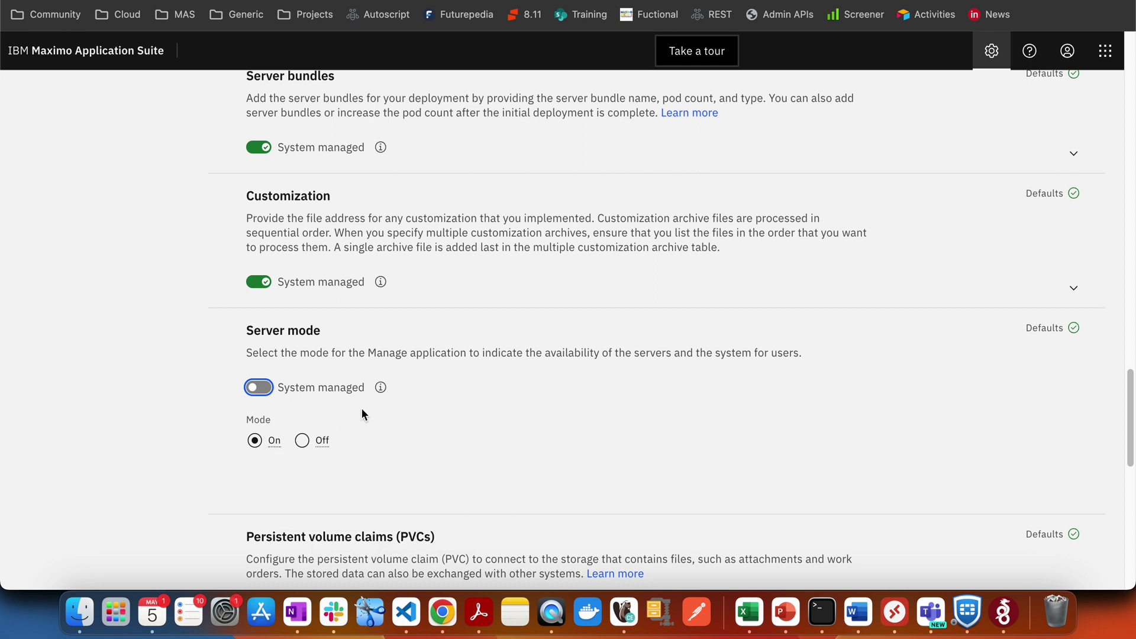
left_click(302, 440)
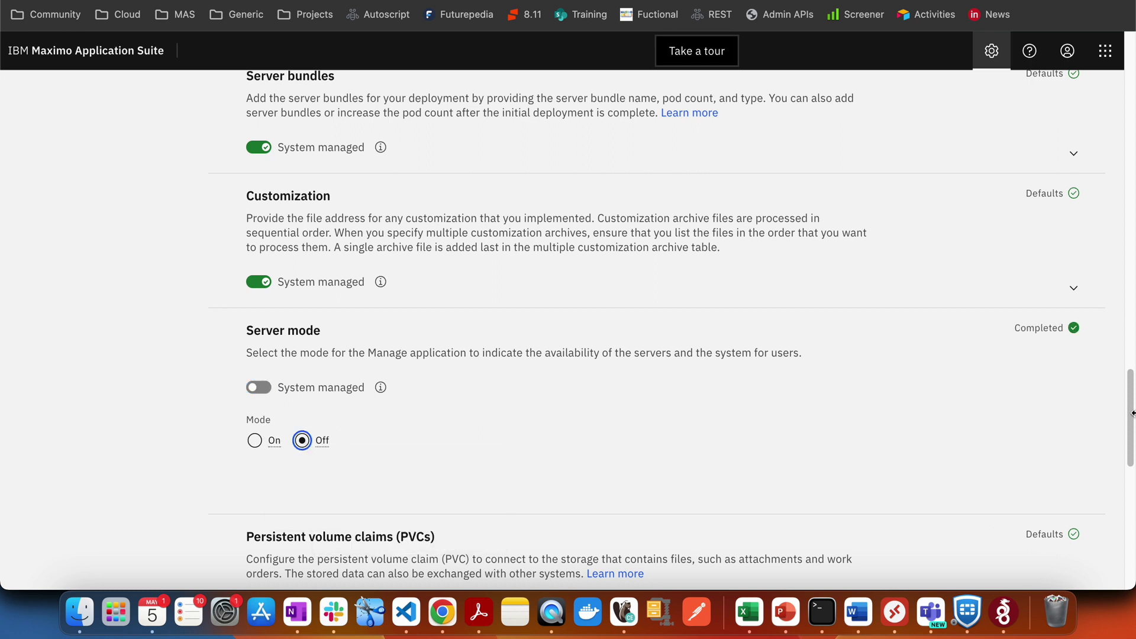
left_click_drag(1132, 413, 1131, 82)
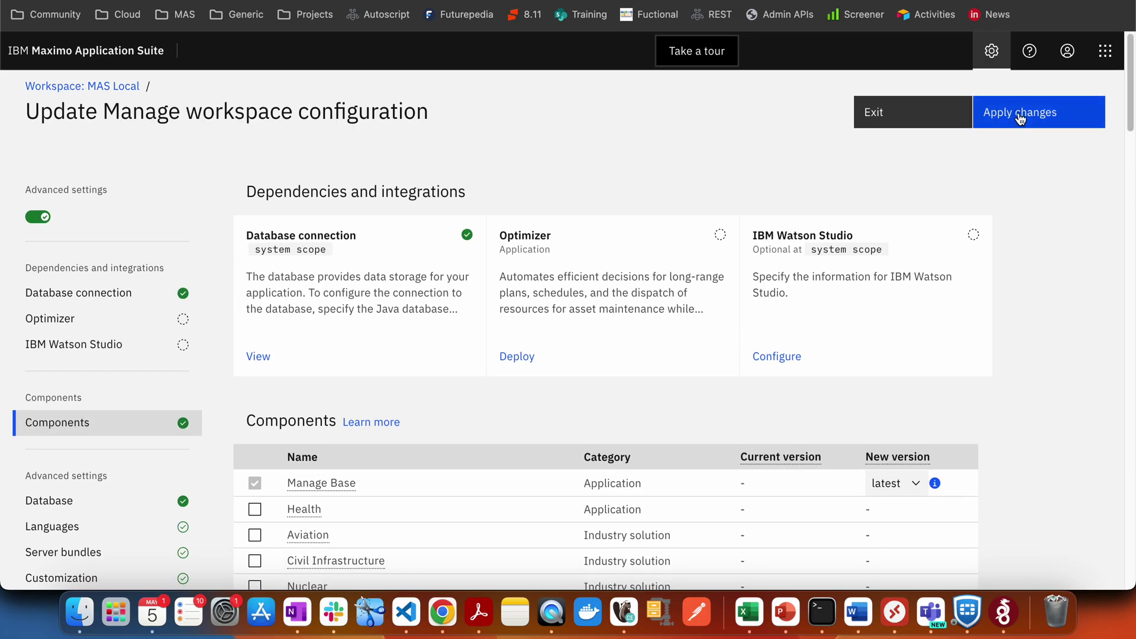
- Apply the configuration changes and confirm reactivating Manage
left_click(1021, 116)
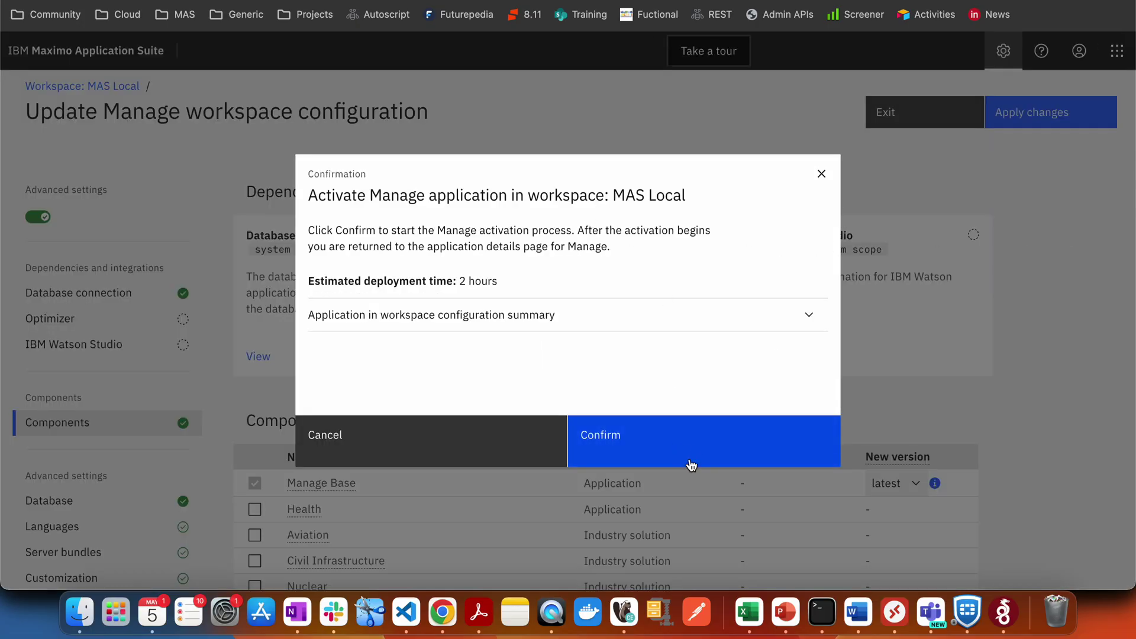
left_click(682, 454)
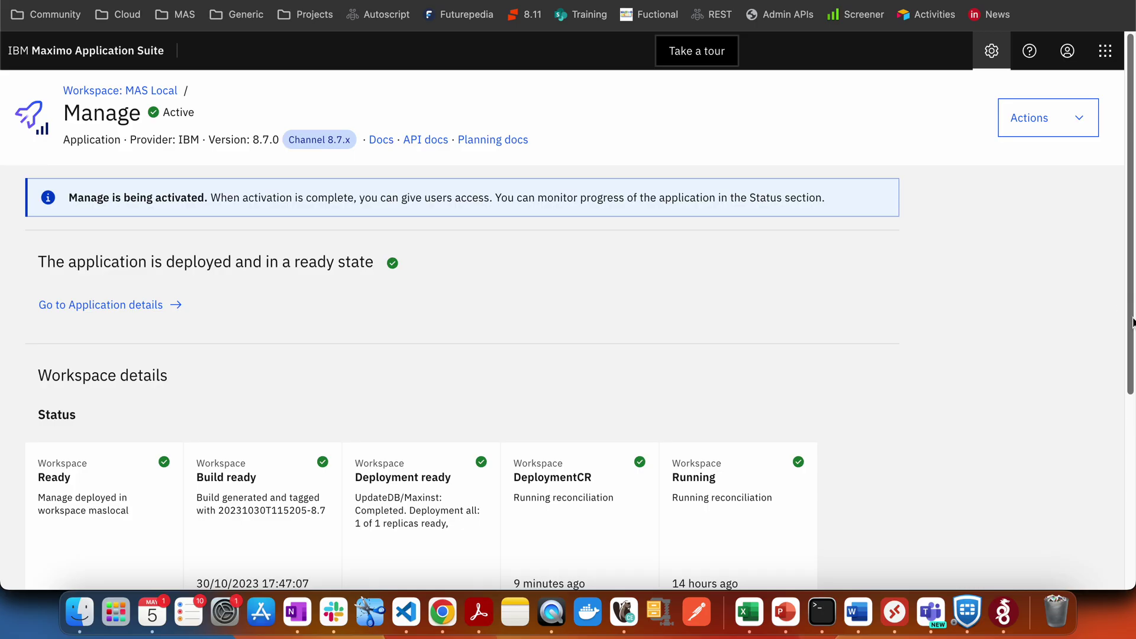
scroll(1128, 324, "down", 2)
scroll(1124, 267, "up", 2)
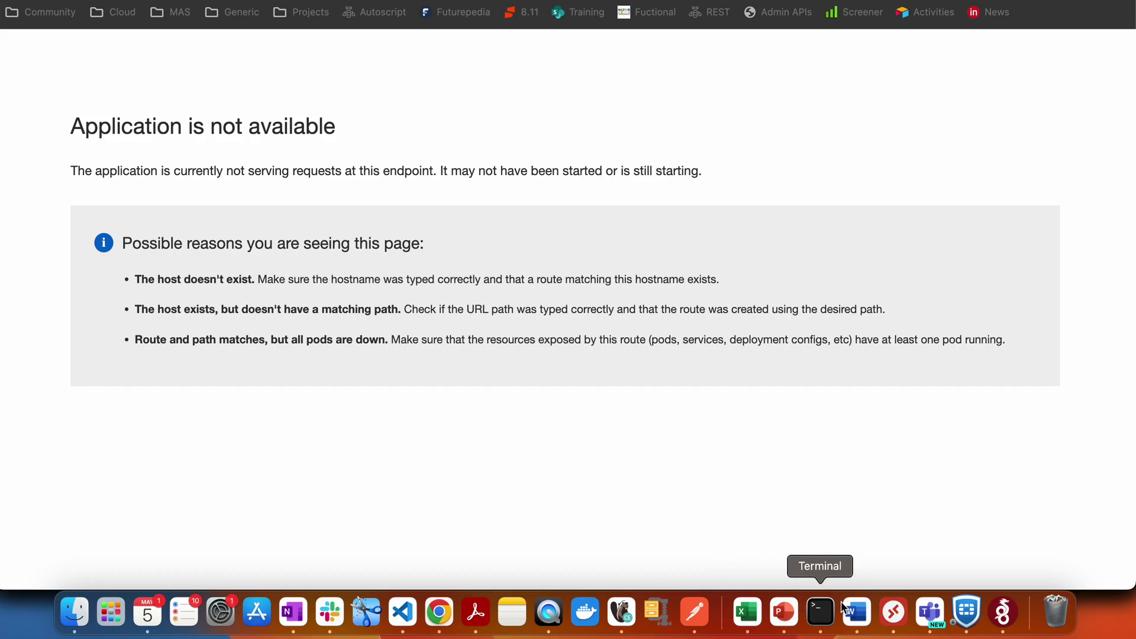
- Send the Start Manage request to the managestart endpoint from Postman
left_click(694, 611)
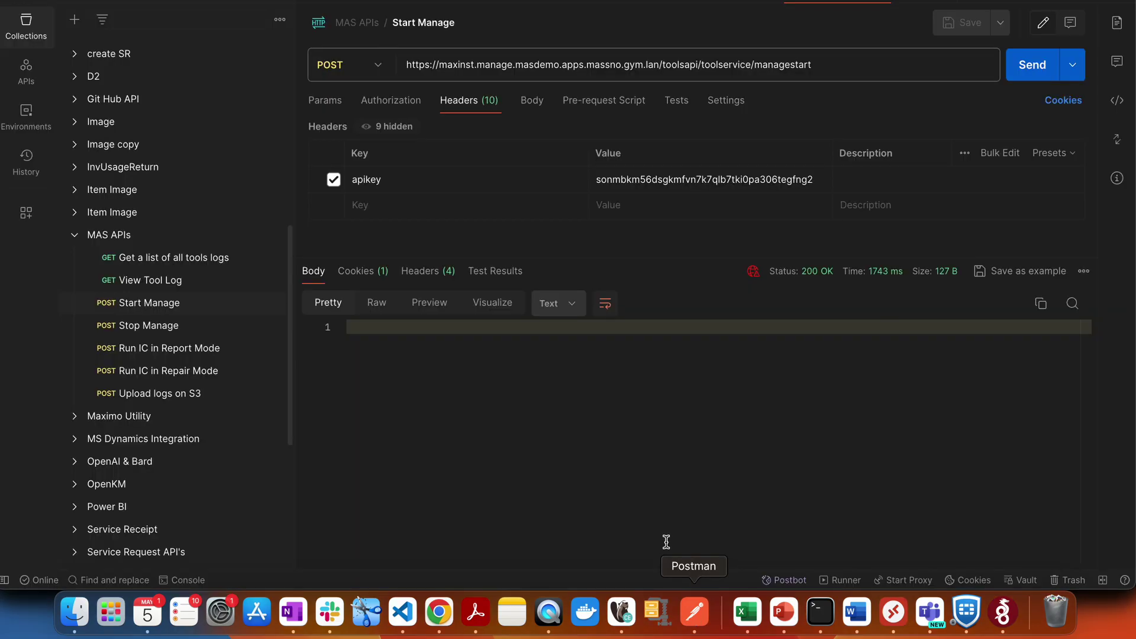
left_click(1039, 68)
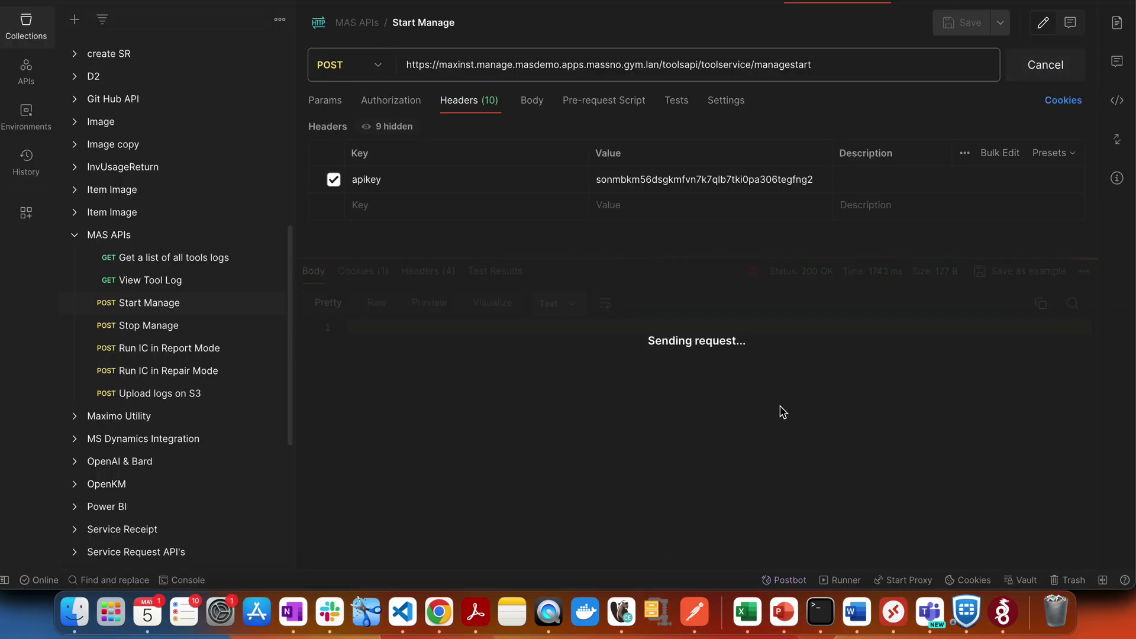